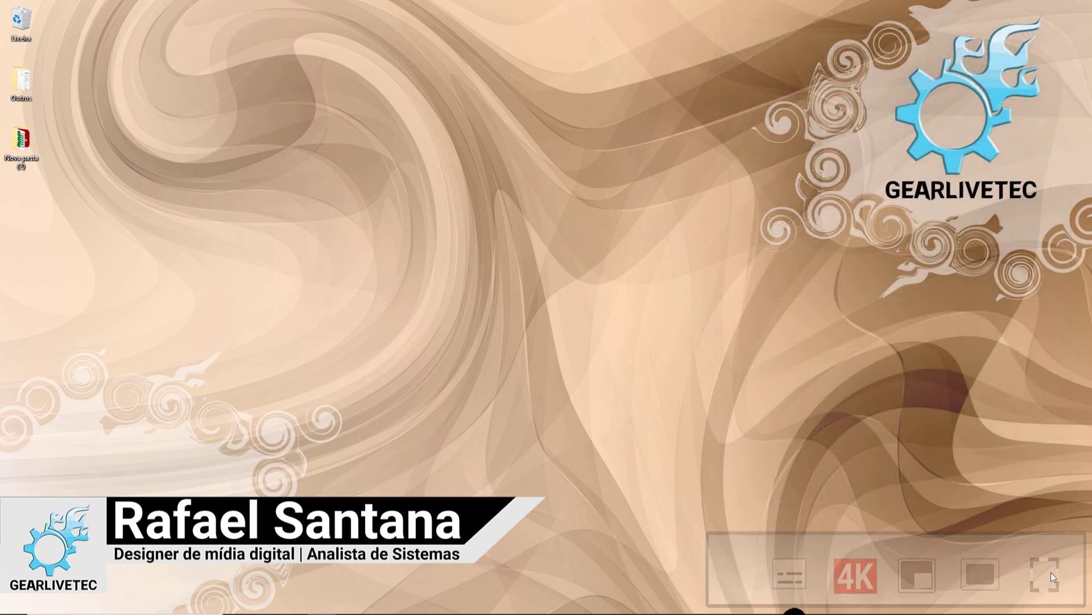
- Search the Start menu for 'assistê' and launch Assistência Rápida from the results
left_click(13, 608)
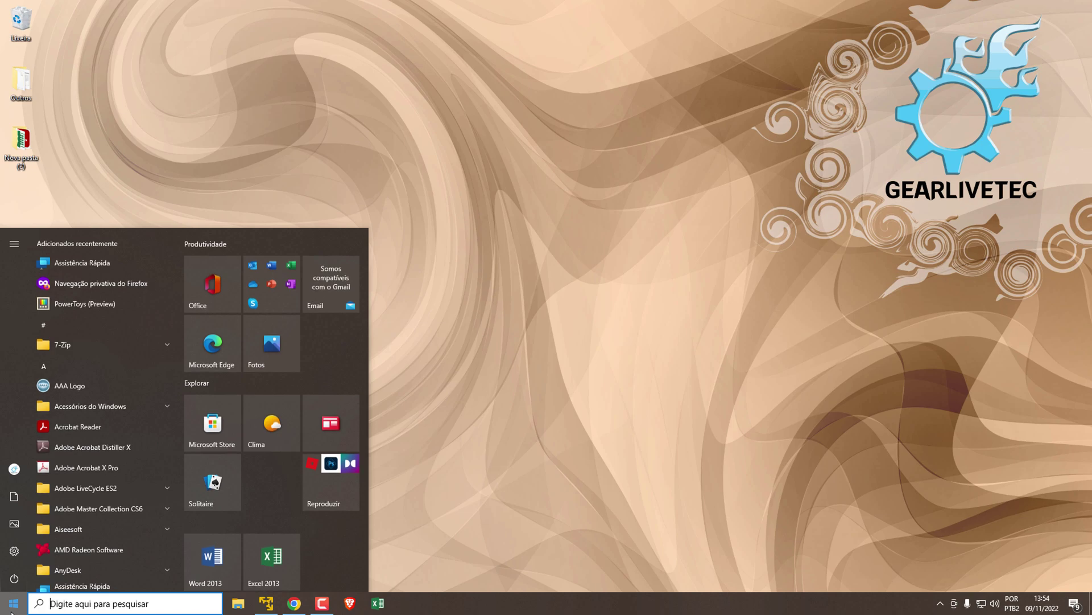
type("asssi")
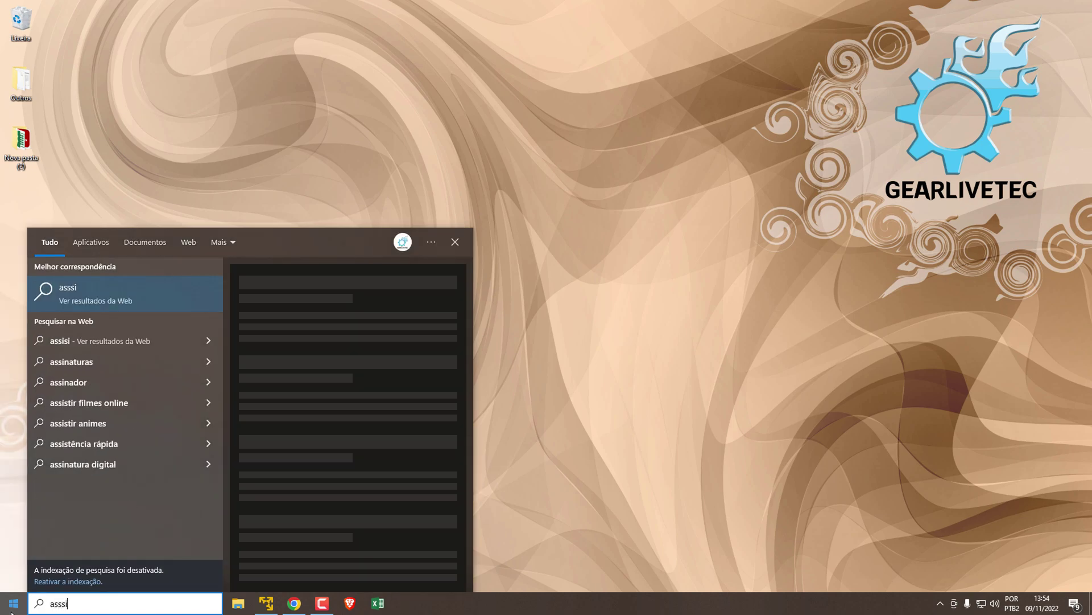
key("BackSpace")
key("BackSpace")
type("iste")
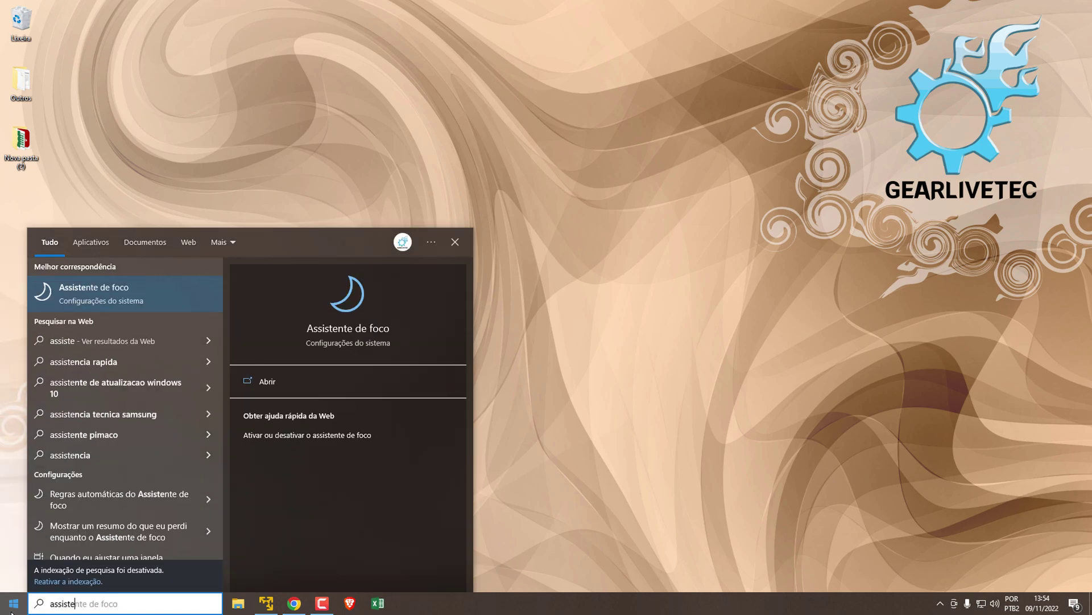
key("BackSpace")
type("ê")
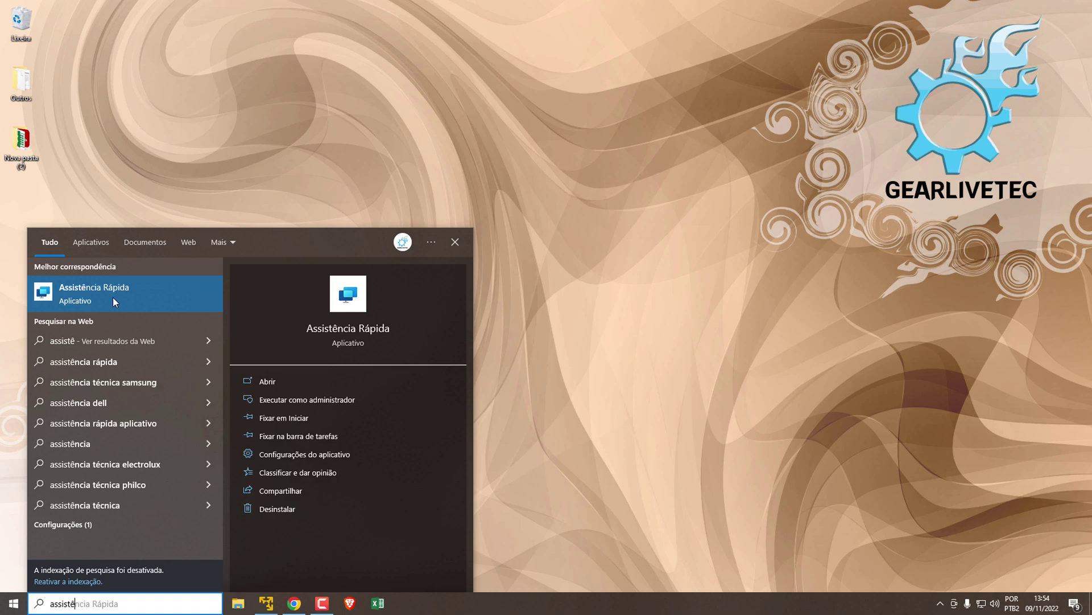
left_click(113, 297)
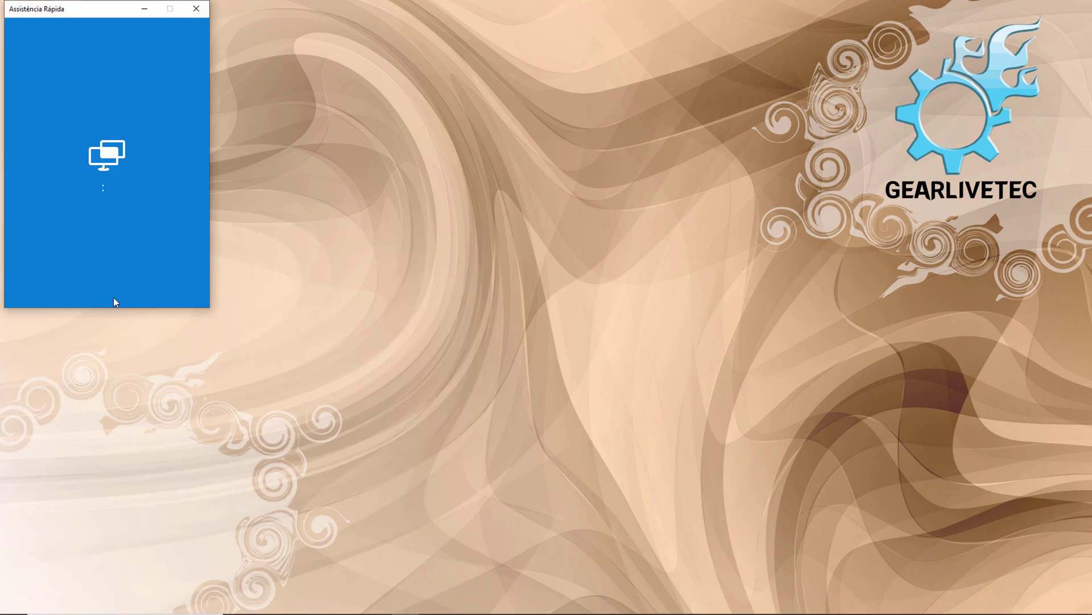
- Drag the Assistência Rápida window toward the middle-left of the screen
left_click_drag(62, 7, 236, 80)
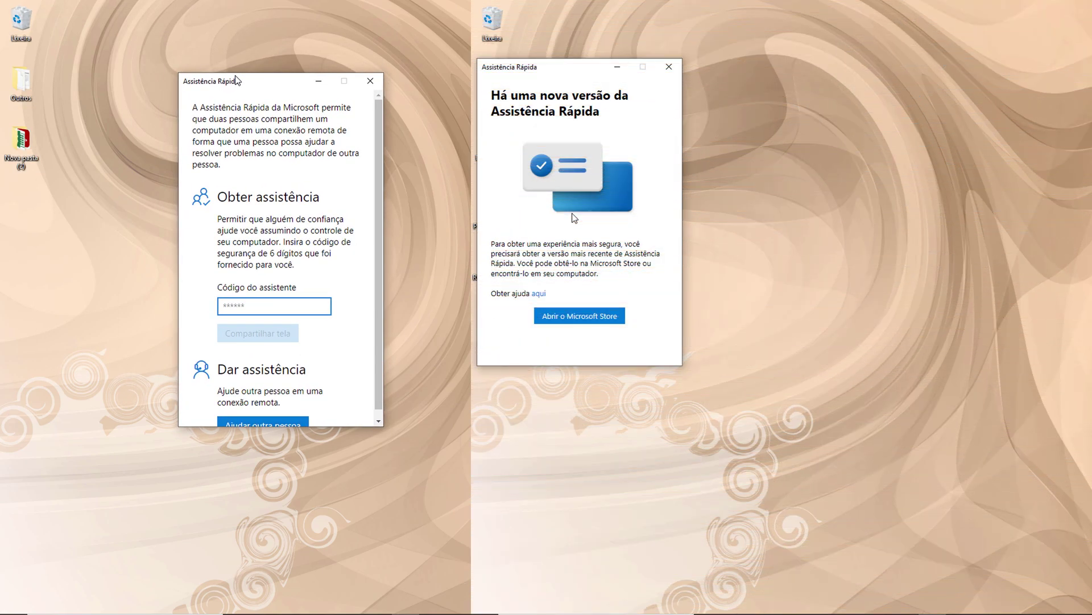
- Get the Assistência Rápida update with Adquirir in Microsoft Store and approve the permission prompt
left_click(566, 317)
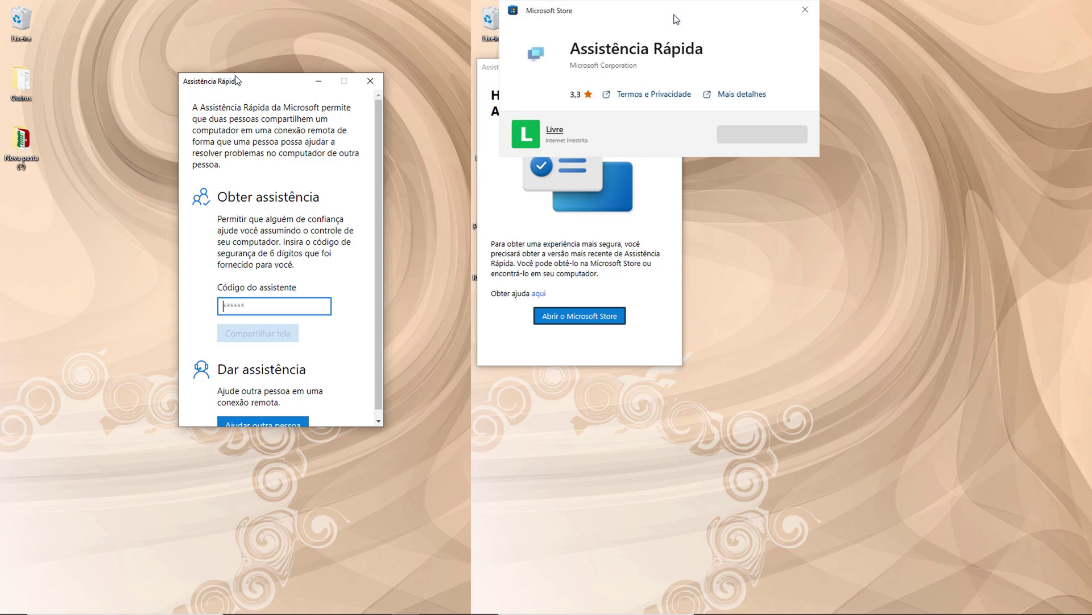
left_click_drag(675, 19, 783, 136)
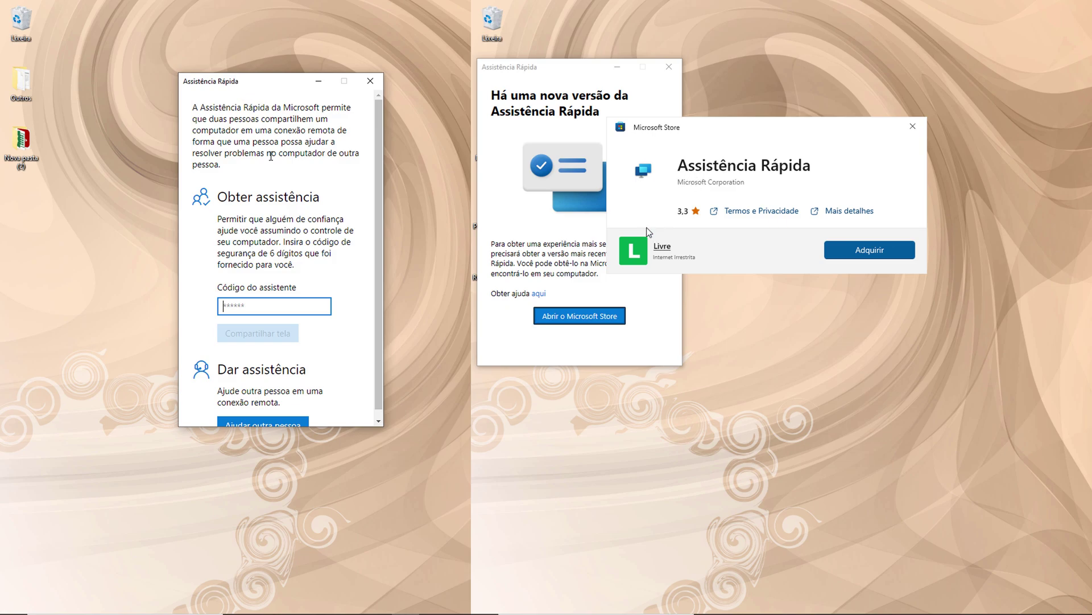
left_click(864, 254)
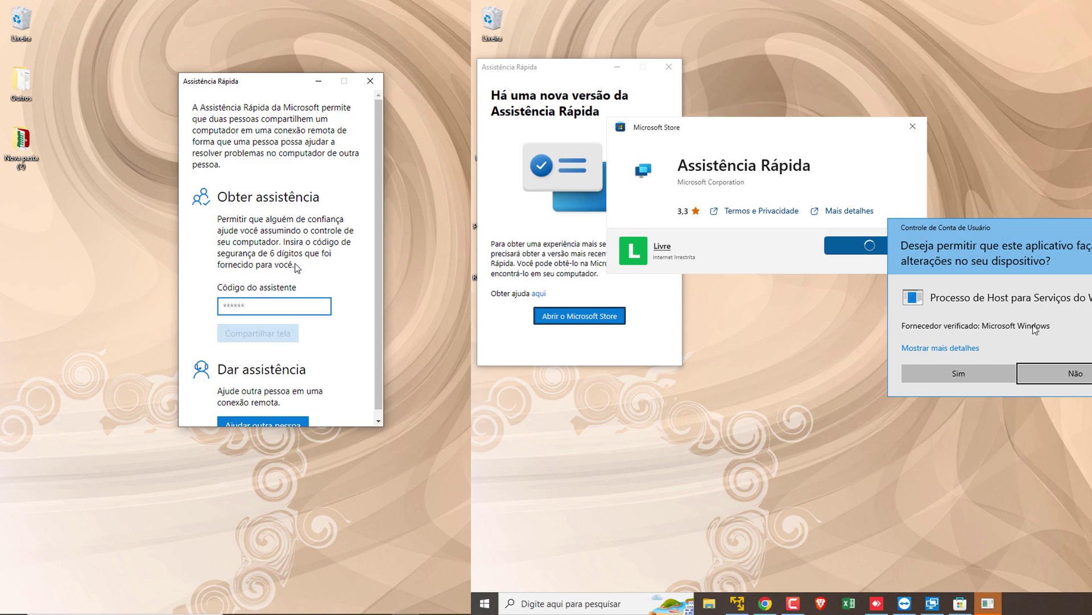
left_click_drag(218, 196, 318, 222)
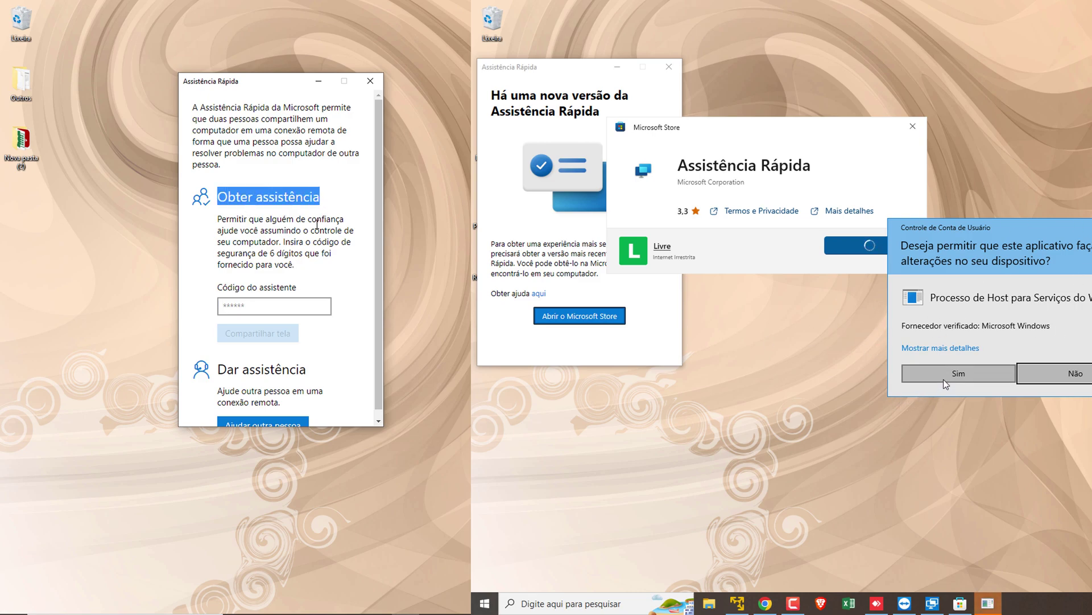
left_click(944, 379)
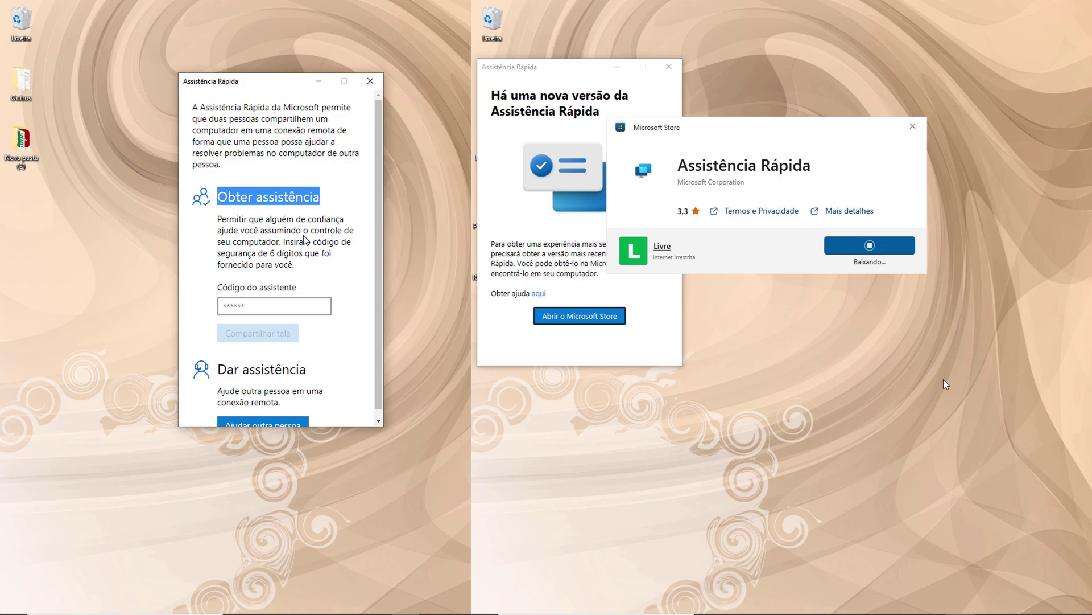
scroll(306, 239, "down", 1)
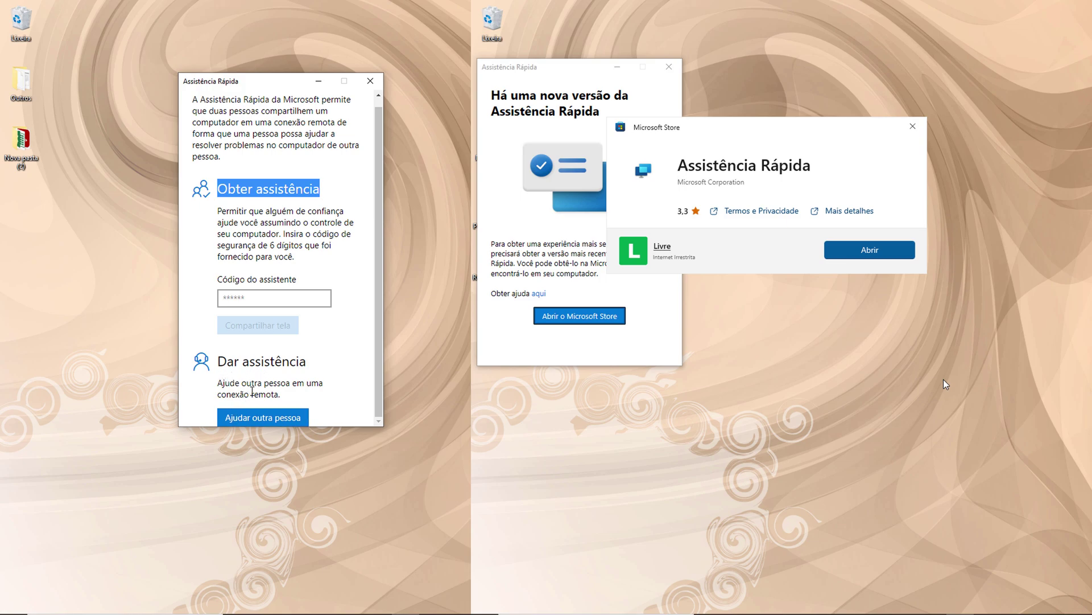
- Open the updated app, choose Ajudar outra pessoa, and sign in with the helper's Microsoft account e-mail
left_click(866, 250)
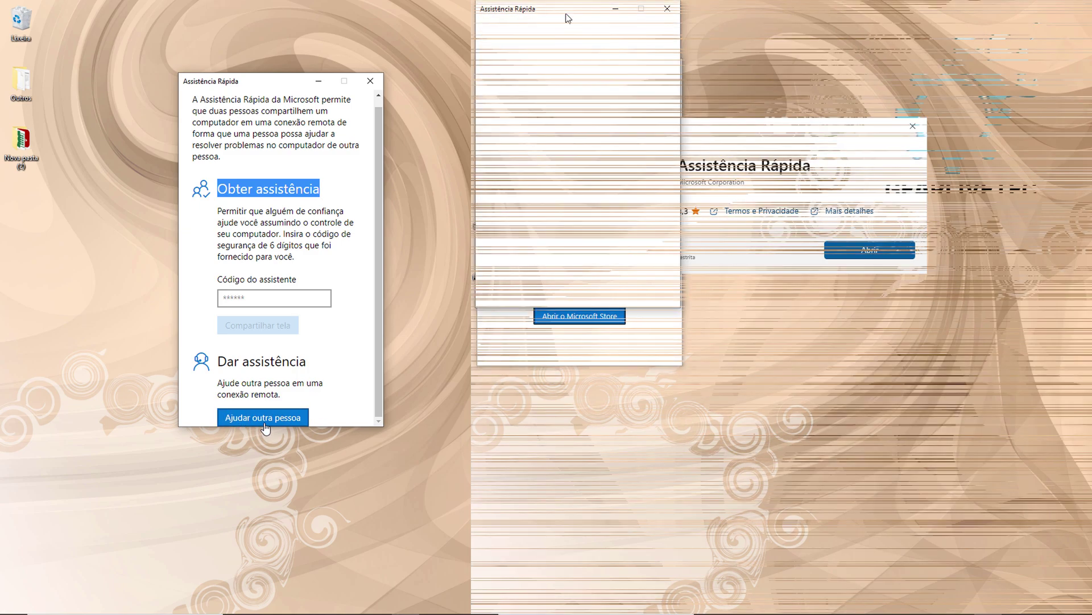
left_click(262, 419)
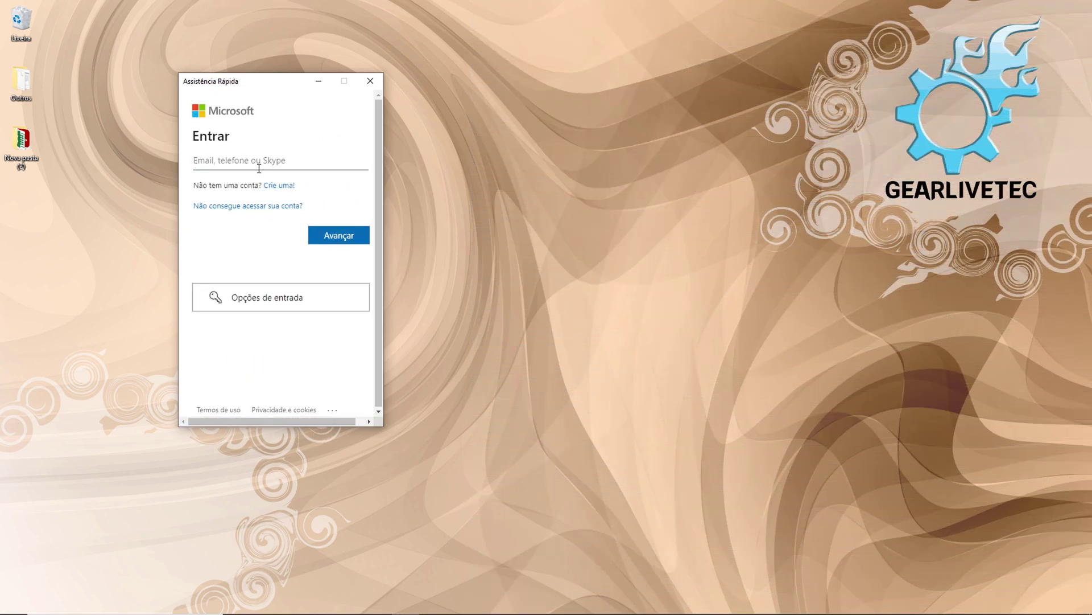
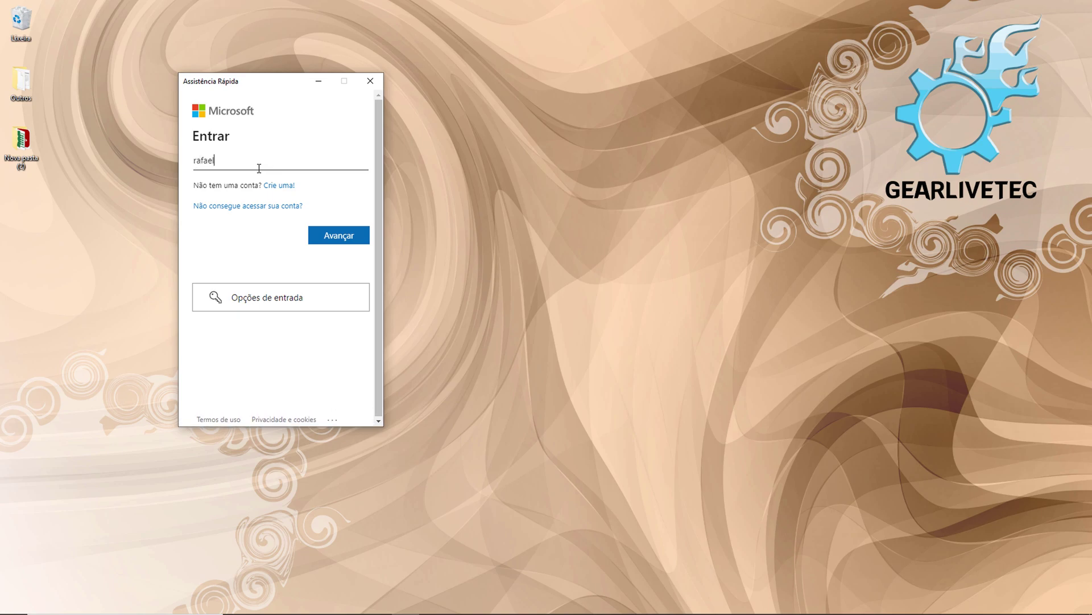
key("Tab")
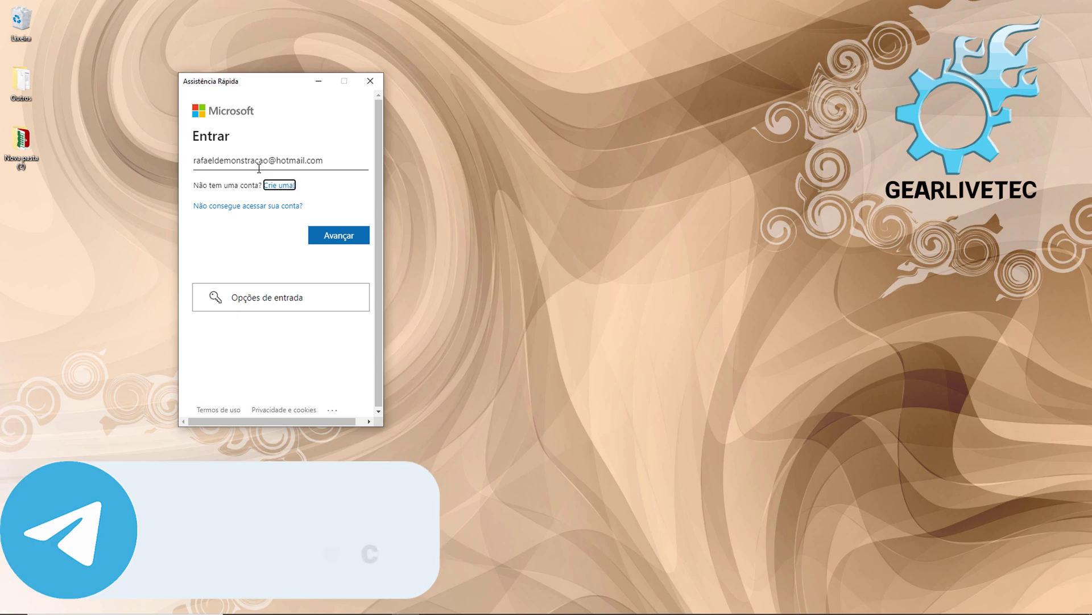
left_click(349, 236)
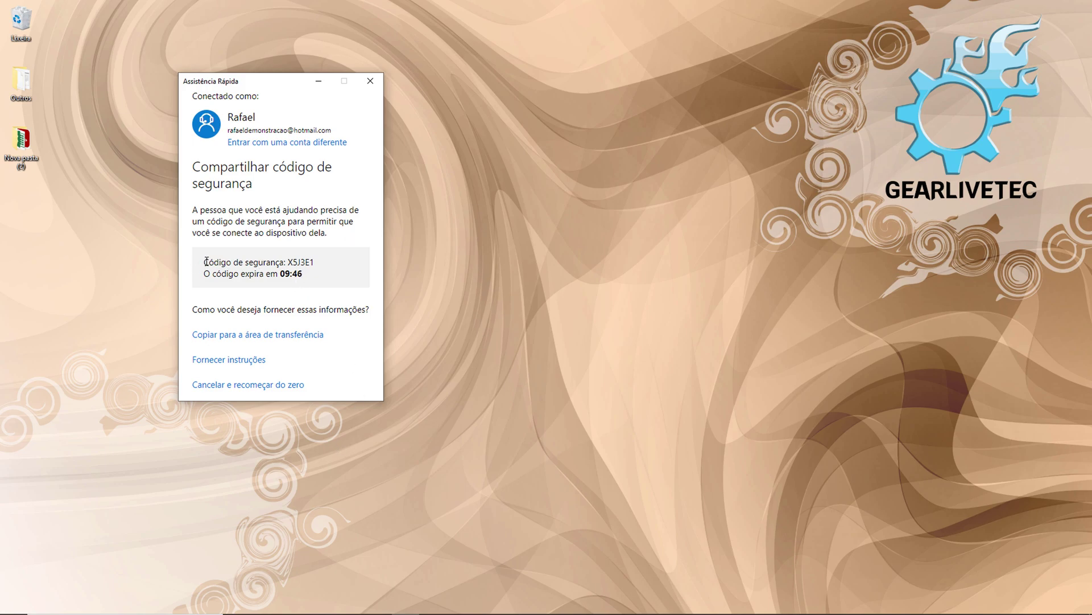
- Enter the helper's security code in the VM's Assistência Rápida and choose Compartilhar tela
left_click_drag(204, 262, 337, 259)
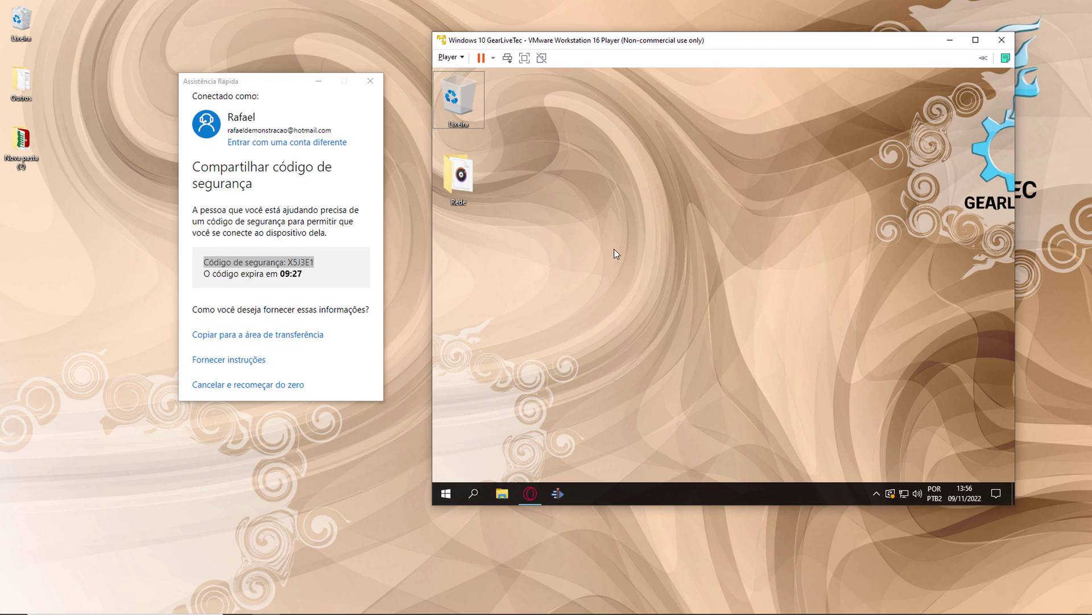
left_click(446, 494)
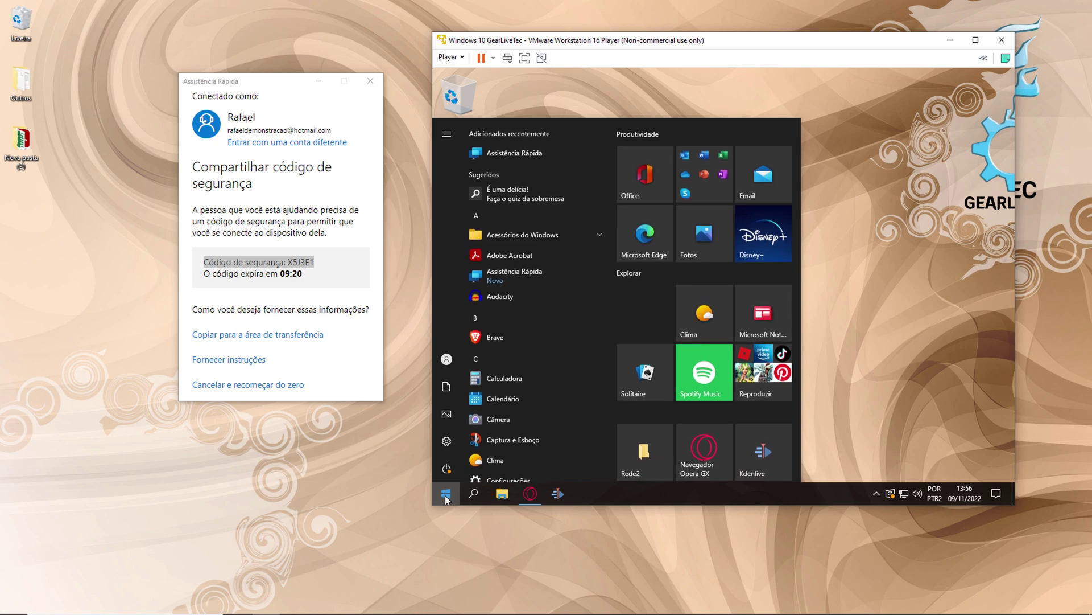
left_click(528, 157)
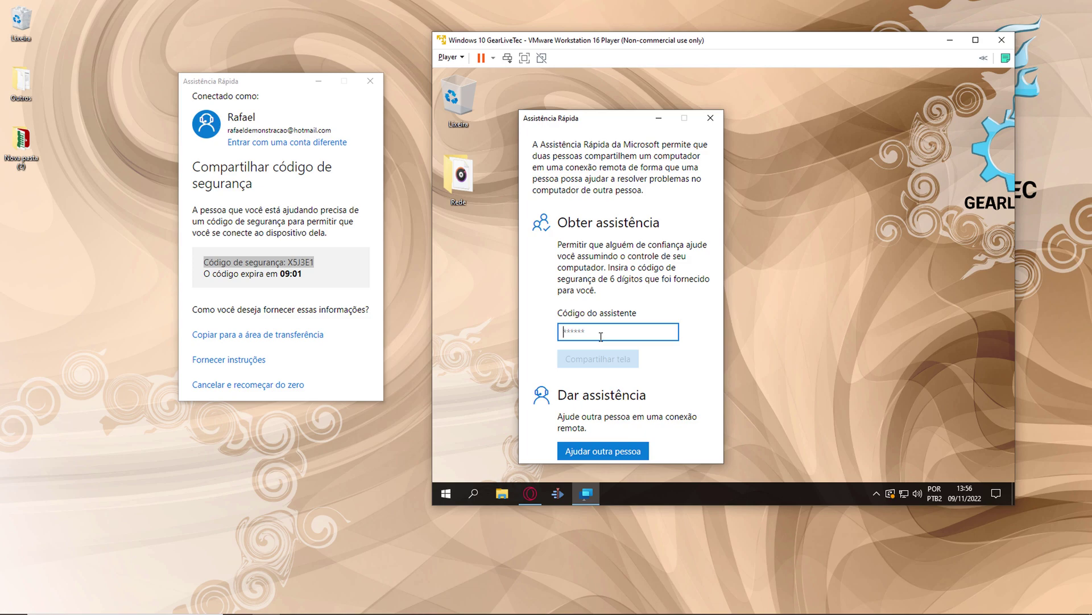
type("X5J3E1")
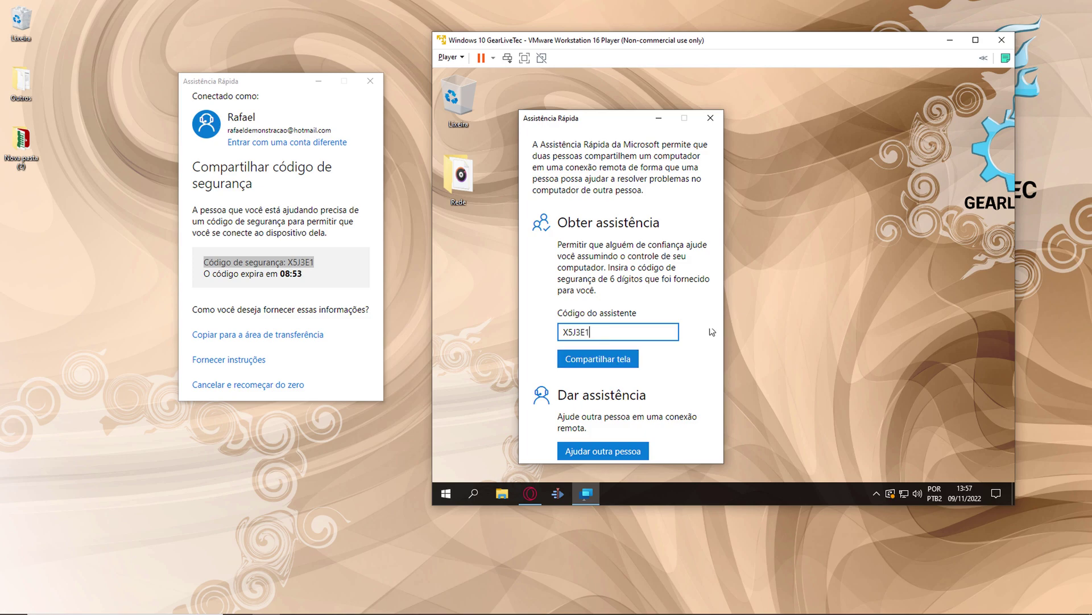
left_click(615, 365)
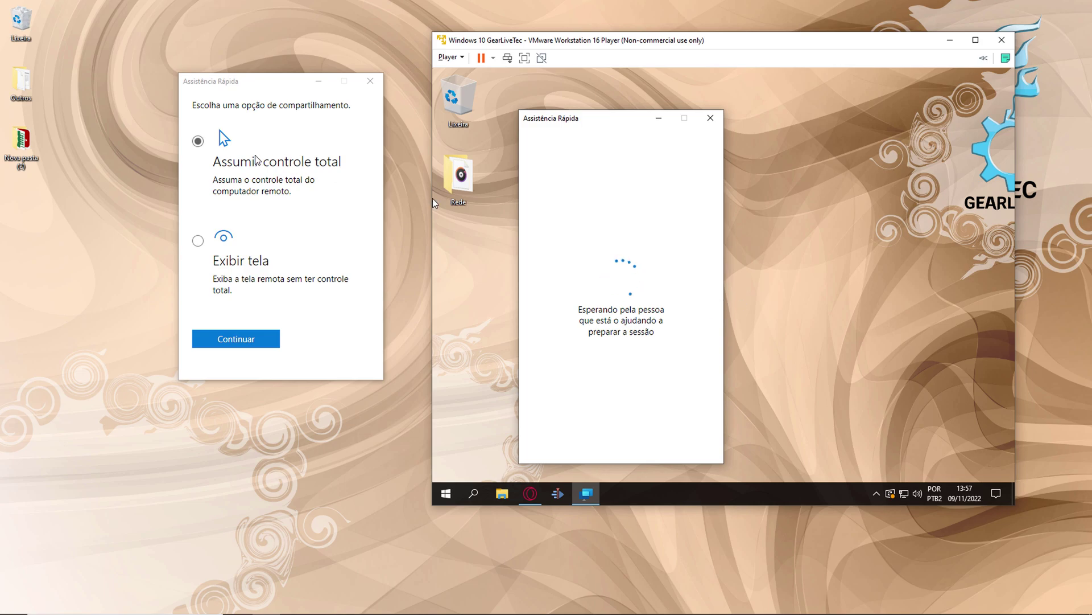
- Move the sharing-options dialog aside and continue with Assumir controle total selected
left_click_drag(238, 85, 195, 124)
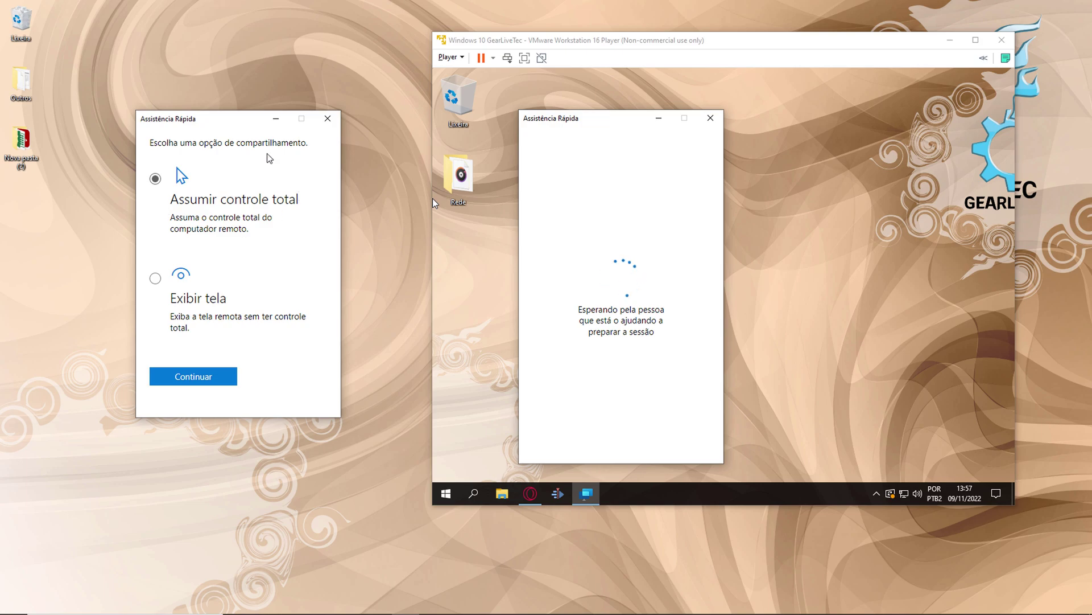
left_click(193, 376)
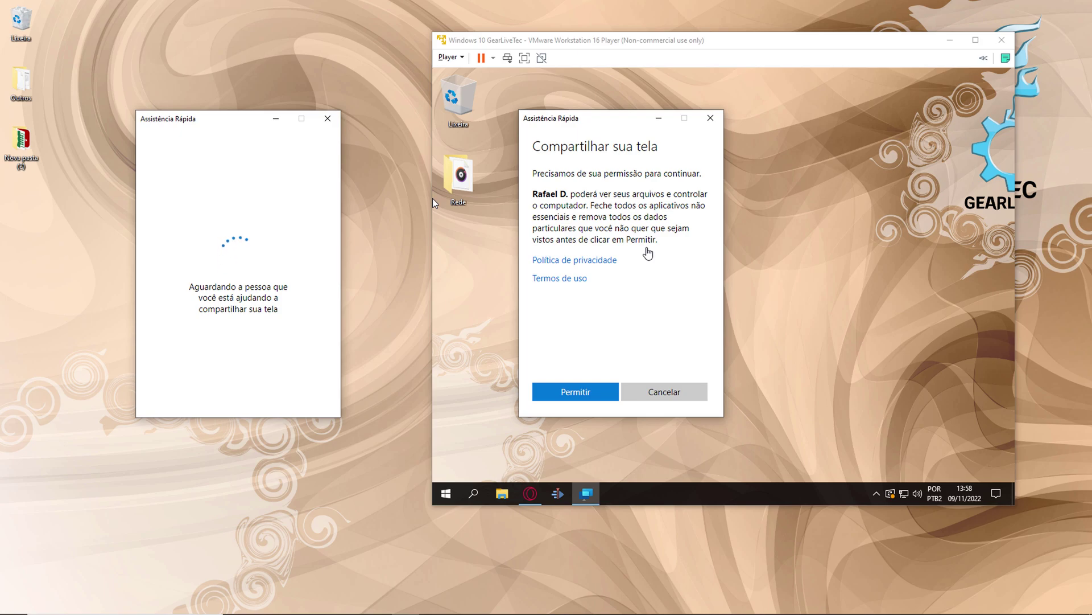
- In the VM, permit screen sharing and allow Quick Assist through Windows Defender Firewall
left_click(633, 321)
left_click(576, 392)
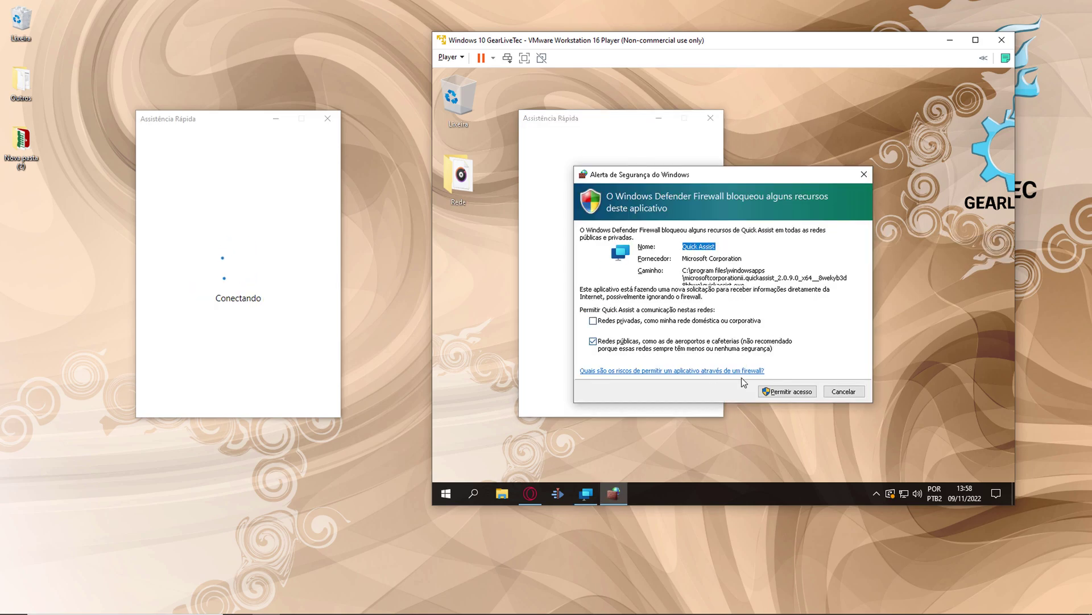
left_click(797, 392)
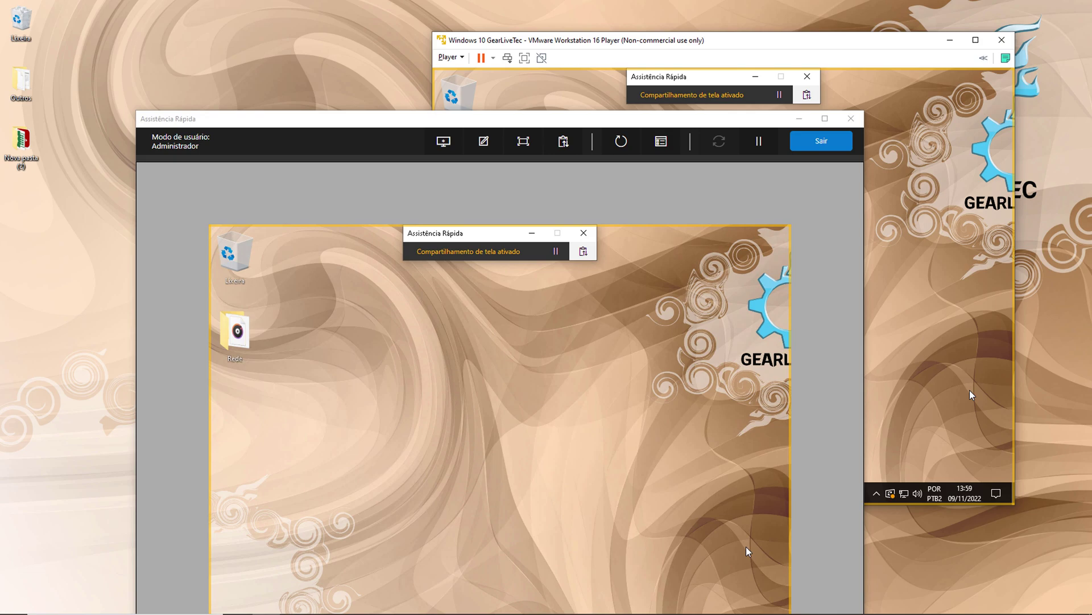
- Place the remote view at the top and the VM window right, then open and close Rede remotely
left_click_drag(536, 119, 367, 12)
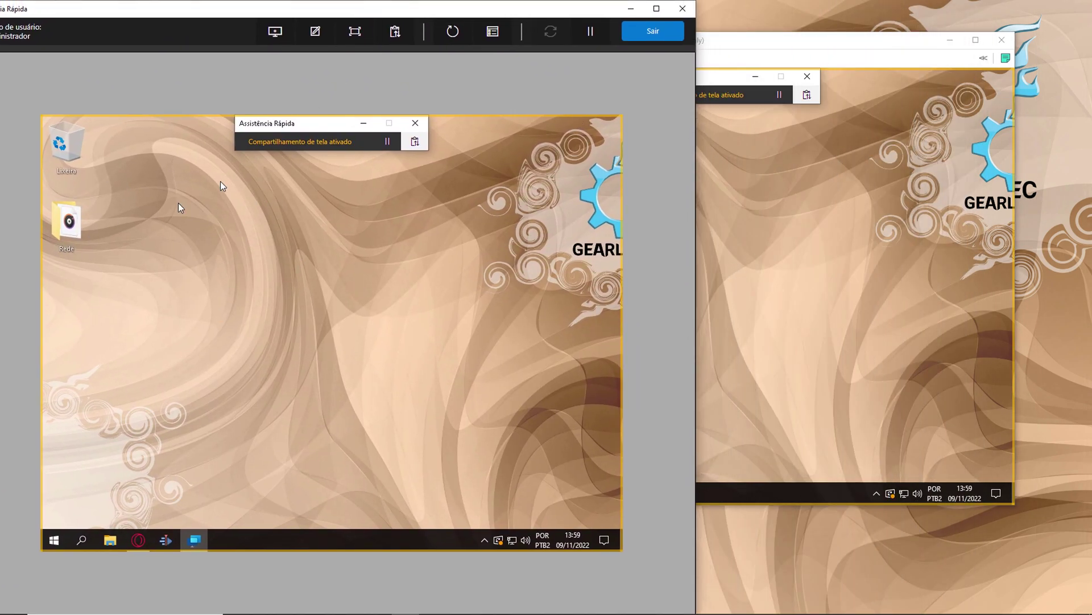
left_click_drag(757, 40, 1024, 51)
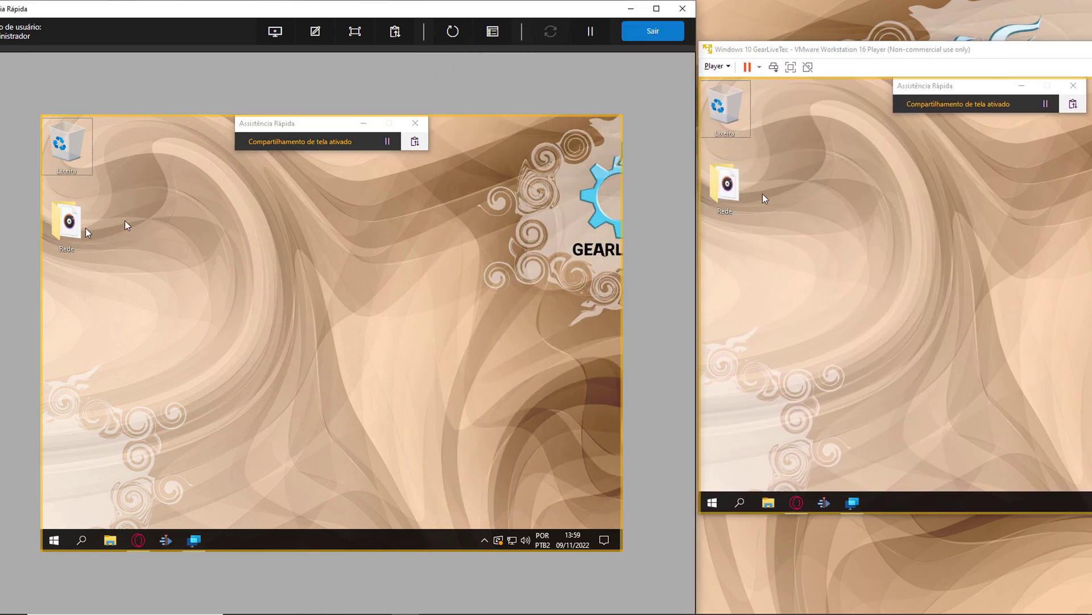
left_click(70, 223)
double_click(69, 223)
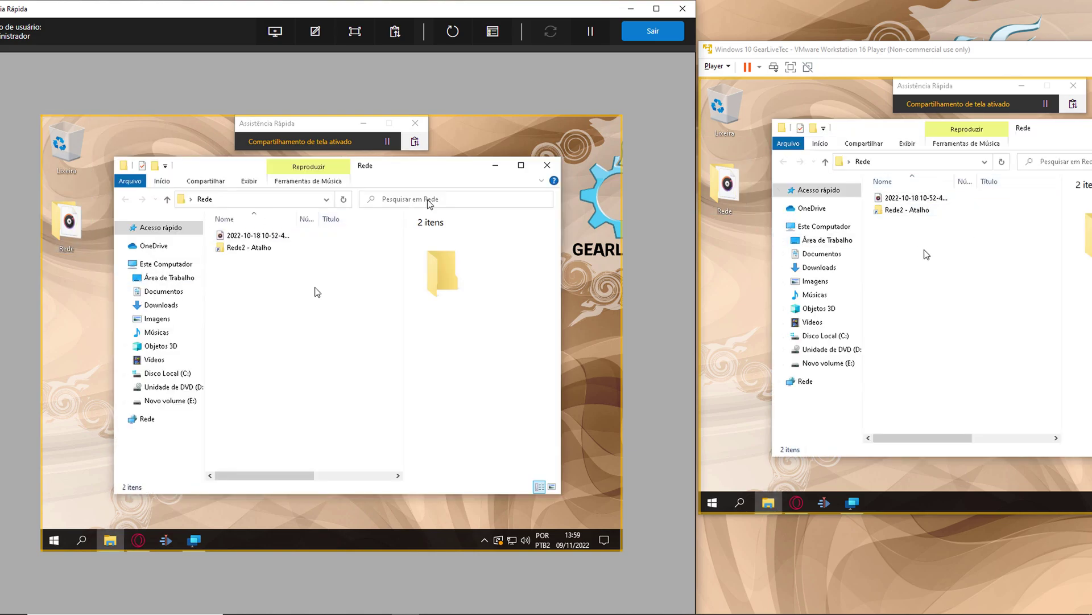
left_click(548, 165)
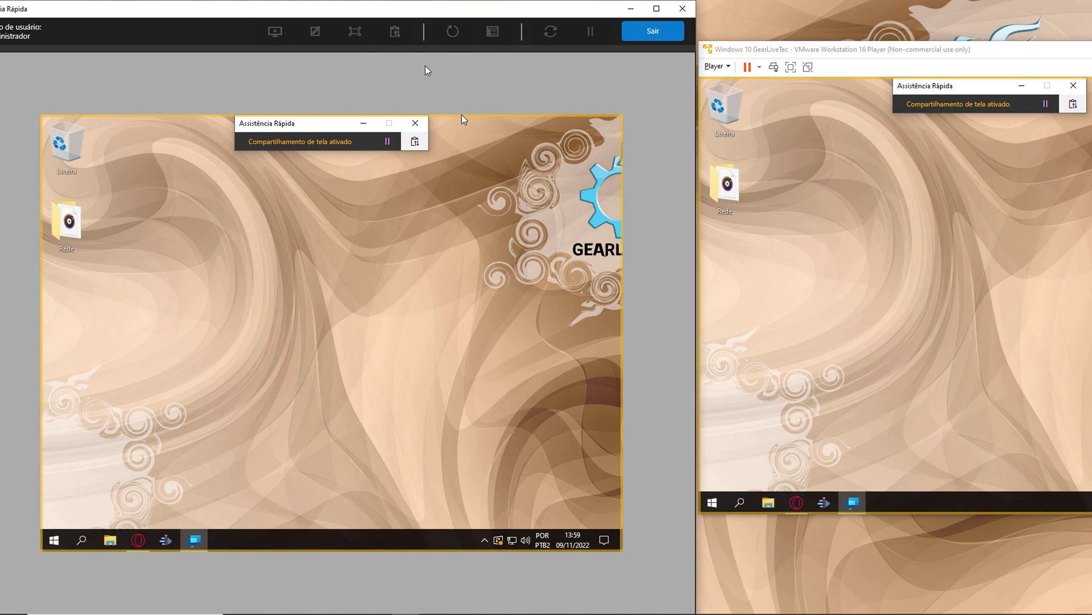
- Draw six red strokes on the shared desktop, exit drawing mode, and move the VM window left
left_click_drag(161, 220, 299, 297)
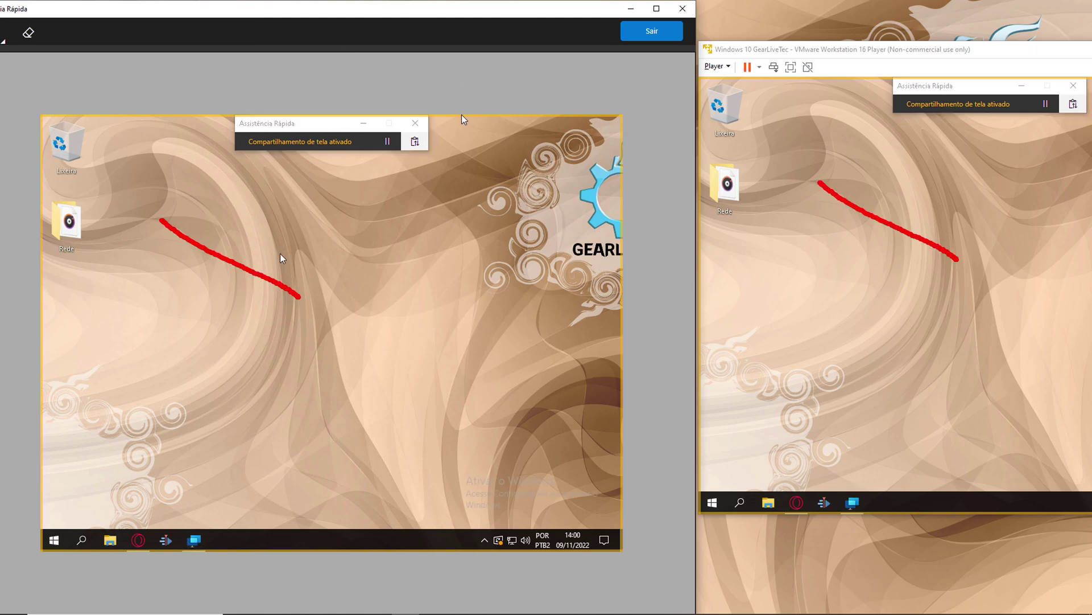
left_click_drag(335, 239, 327, 311)
left_click_drag(470, 252, 327, 345)
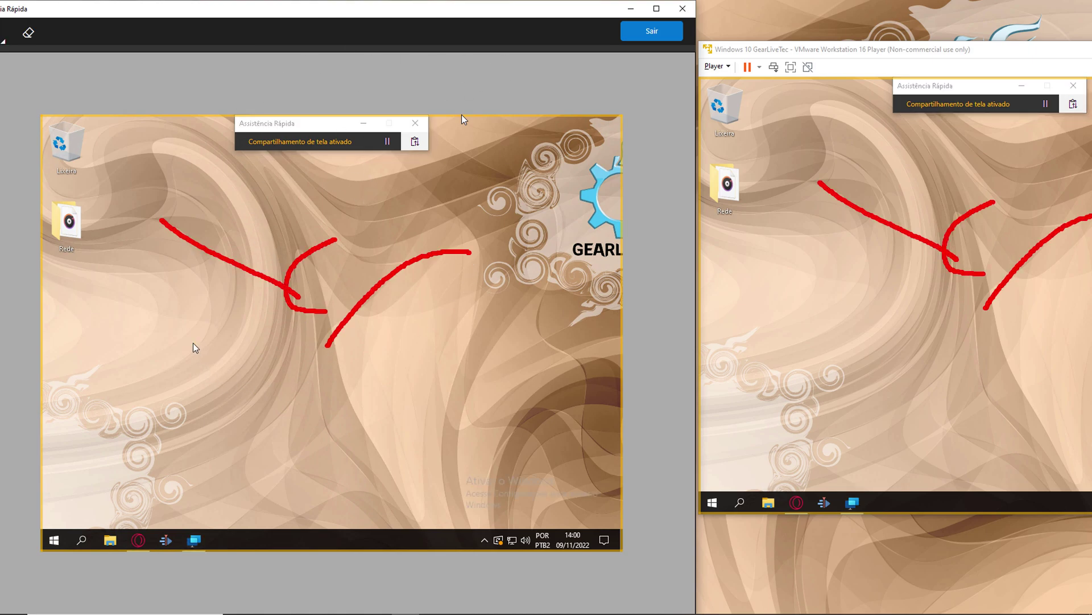
left_click_drag(171, 290, 207, 371)
left_click_drag(439, 394, 295, 424)
left_click_drag(524, 309, 402, 371)
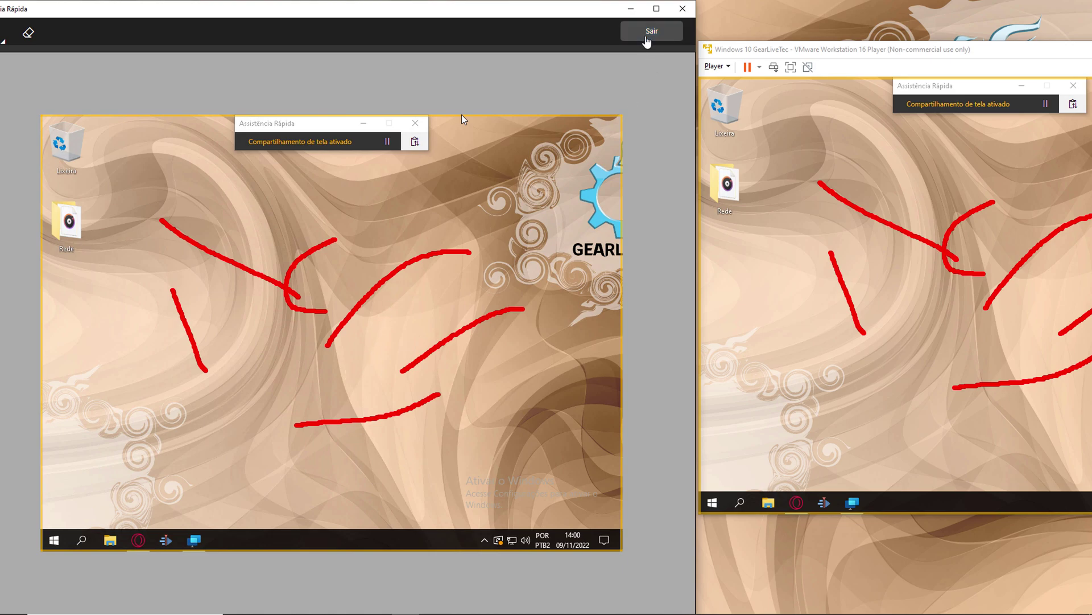
left_click(649, 32)
mouse_move(926, 53)
left_mouse_down()
mouse_move(657, 77)
mouse_move(660, 48)
left_mouse_up()
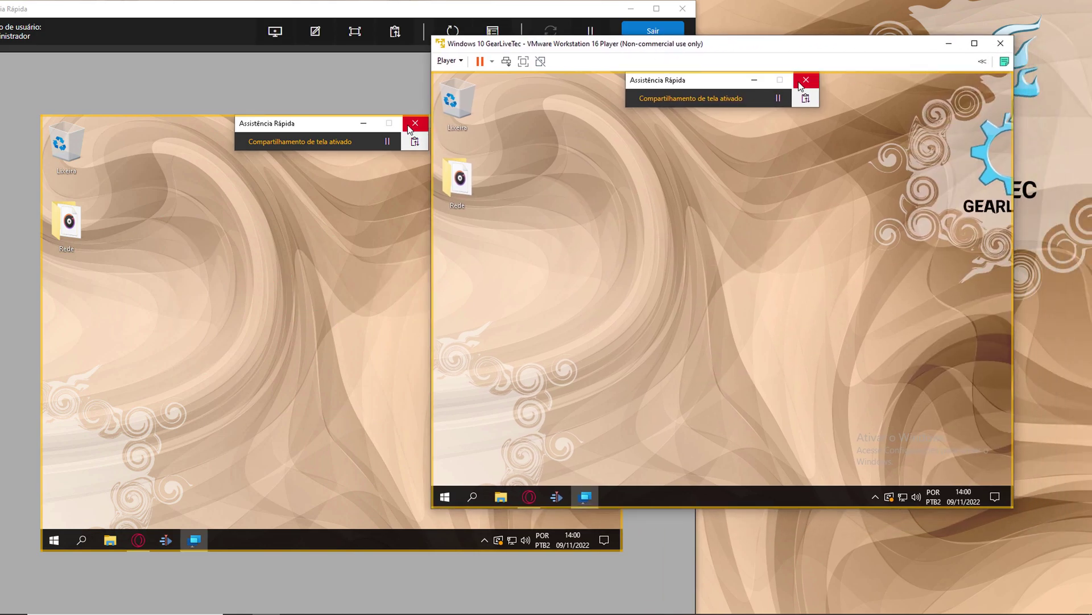
- Close Quick Assist in the VM with Fechar, then minimize the VMware and host Quick Assist windows
left_click(803, 83)
left_click(672, 329)
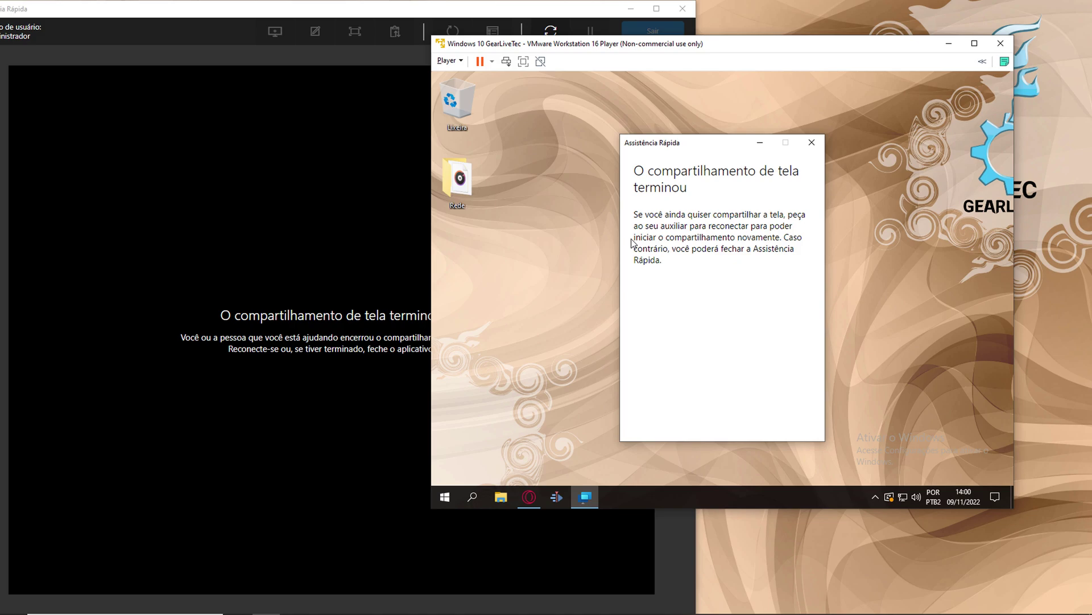
key("super+d")
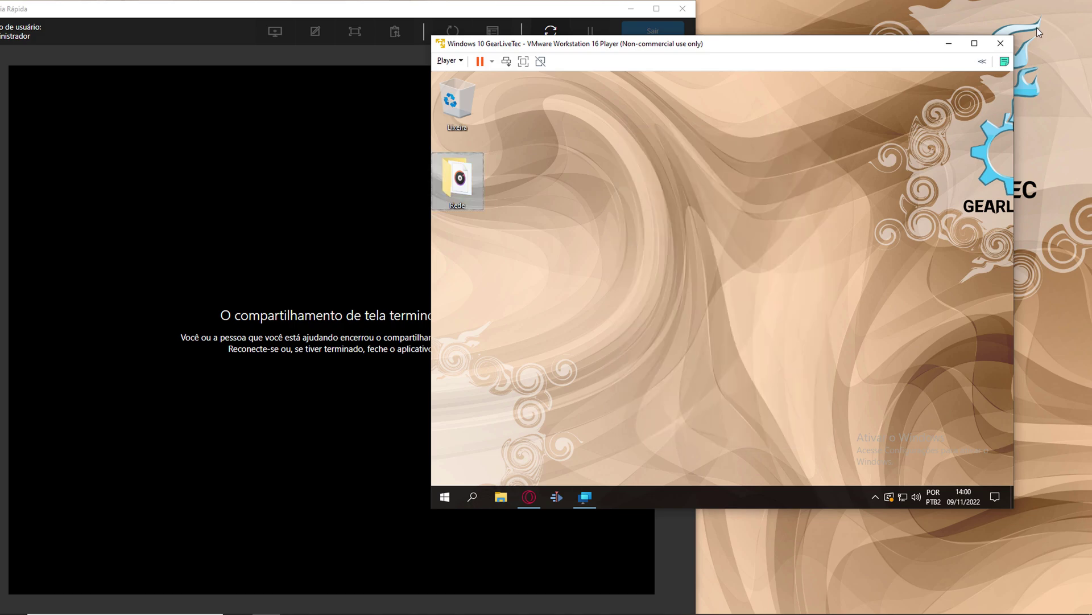
left_click(948, 43)
left_click(631, 9)
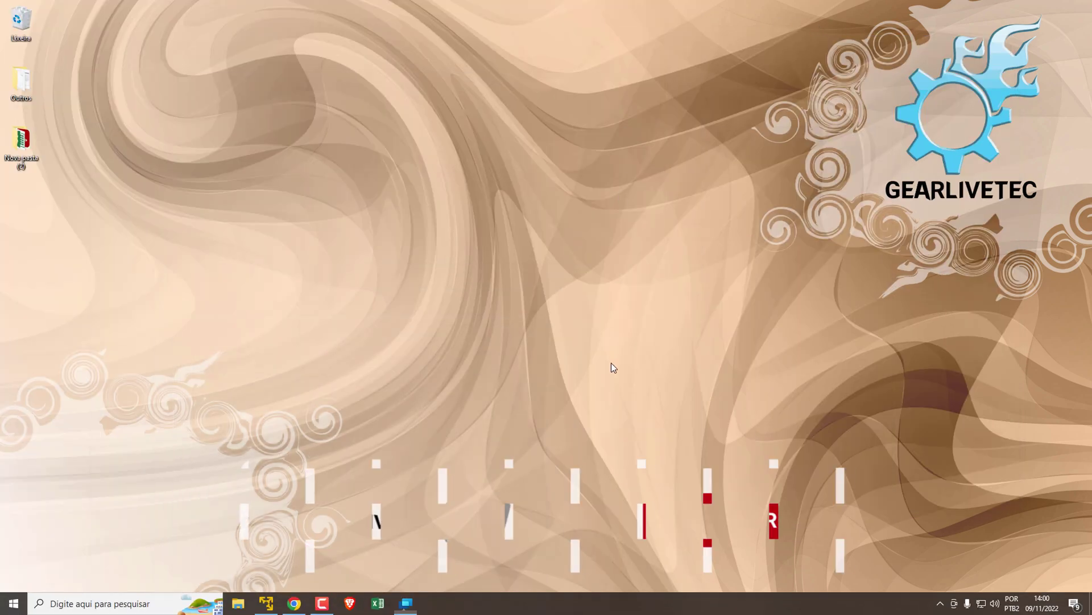